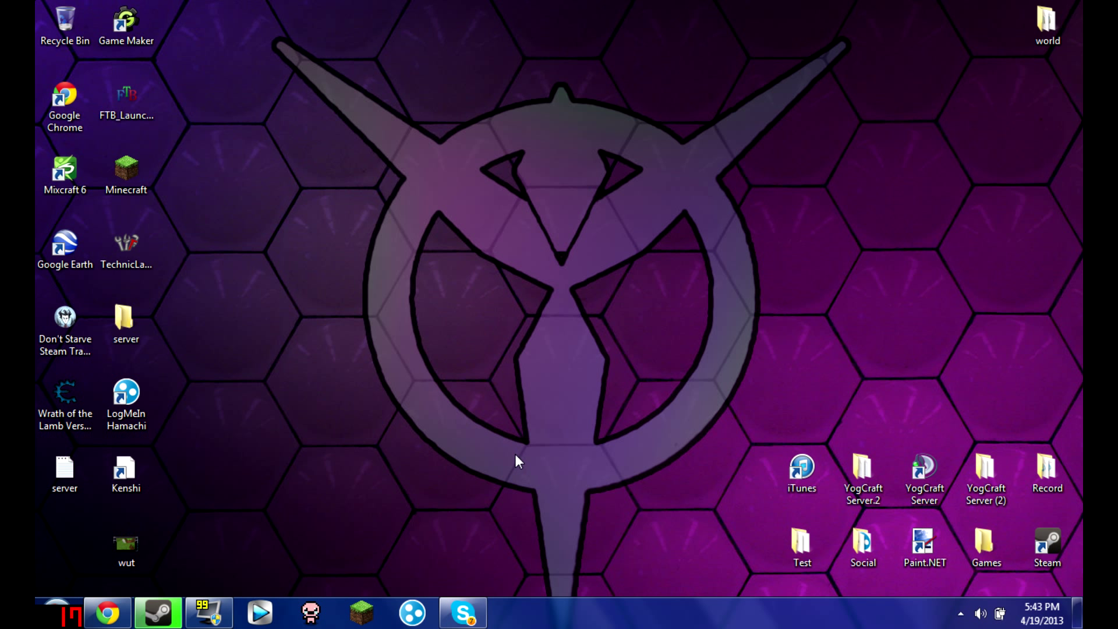
Browse from Computer through C:, Program Files (x86), Steam, steamapps and common into PlanetSide 2.
key(super)
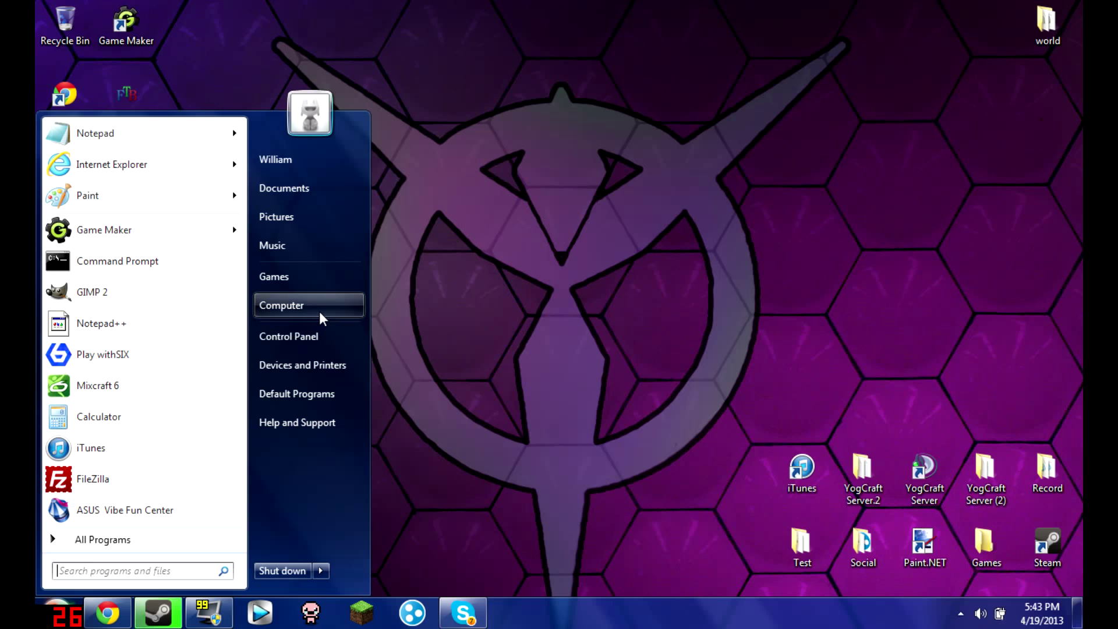
click(319, 308)
drag(245, 166, 250, 147)
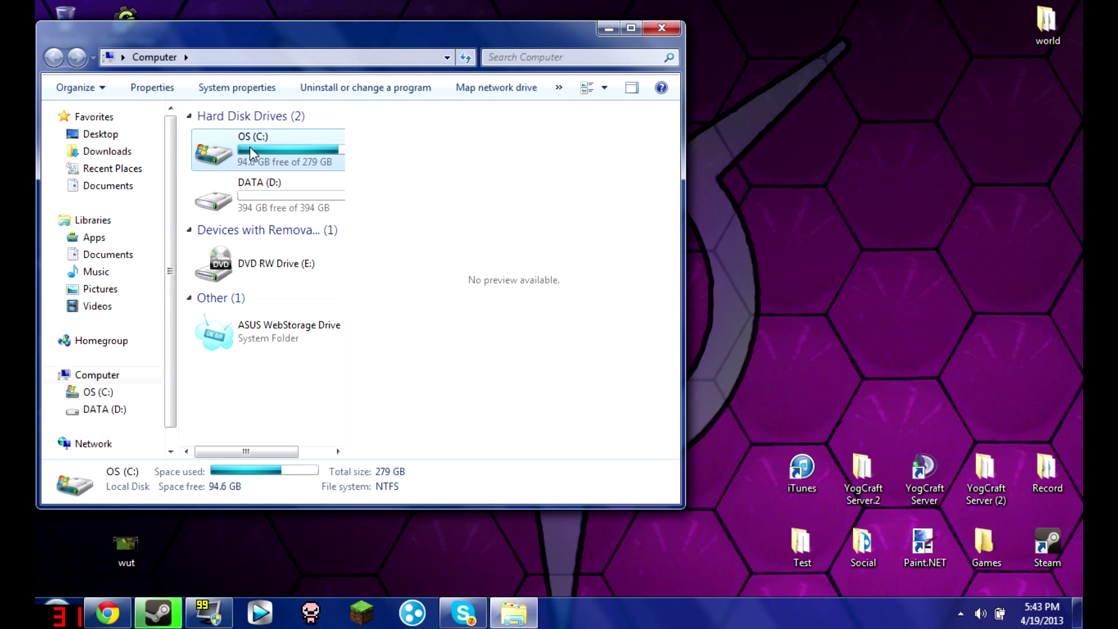
double_click(249, 147)
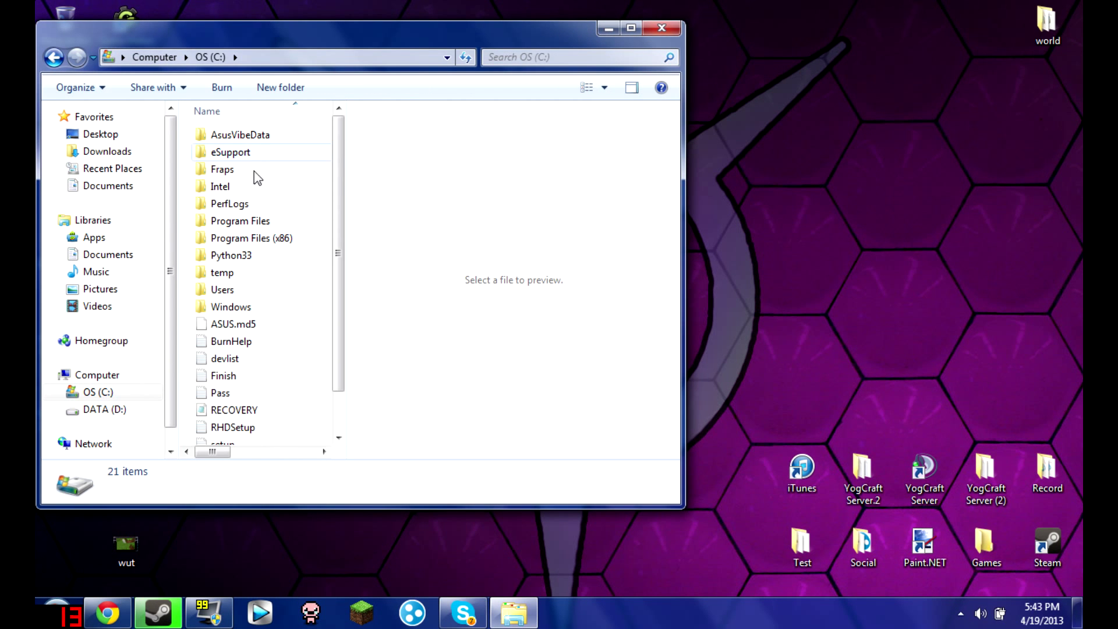
double_click(261, 241)
scroll(256, 330, down, 3)
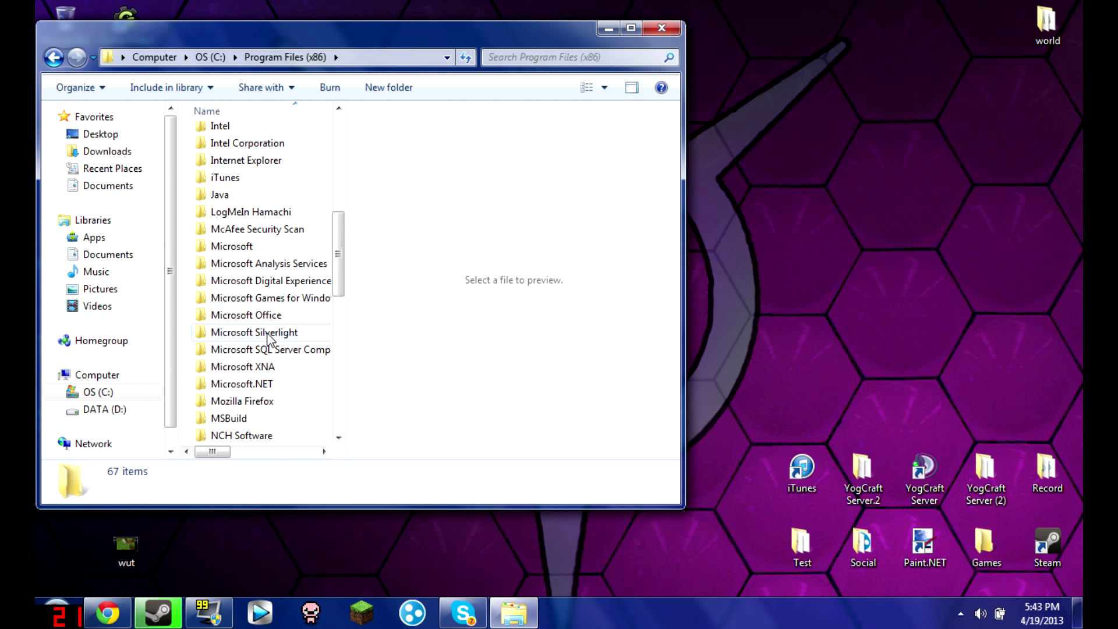
scroll(268, 345, down, 4)
scroll(268, 347, down, 2)
double_click(235, 367)
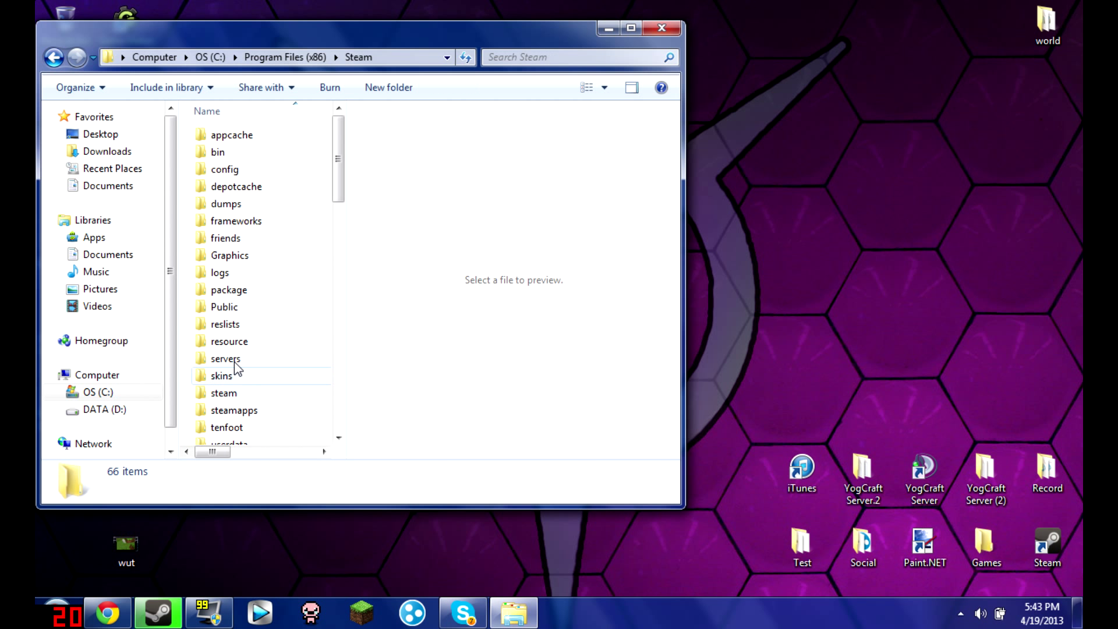
scroll(238, 349, down, 1)
double_click(249, 370)
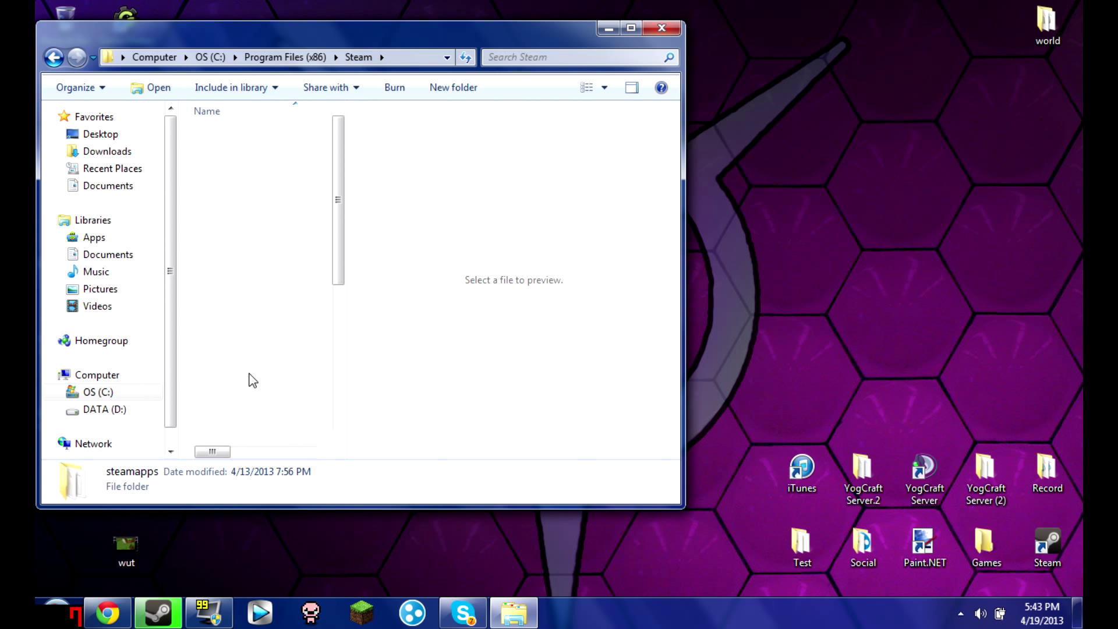
double_click(229, 135)
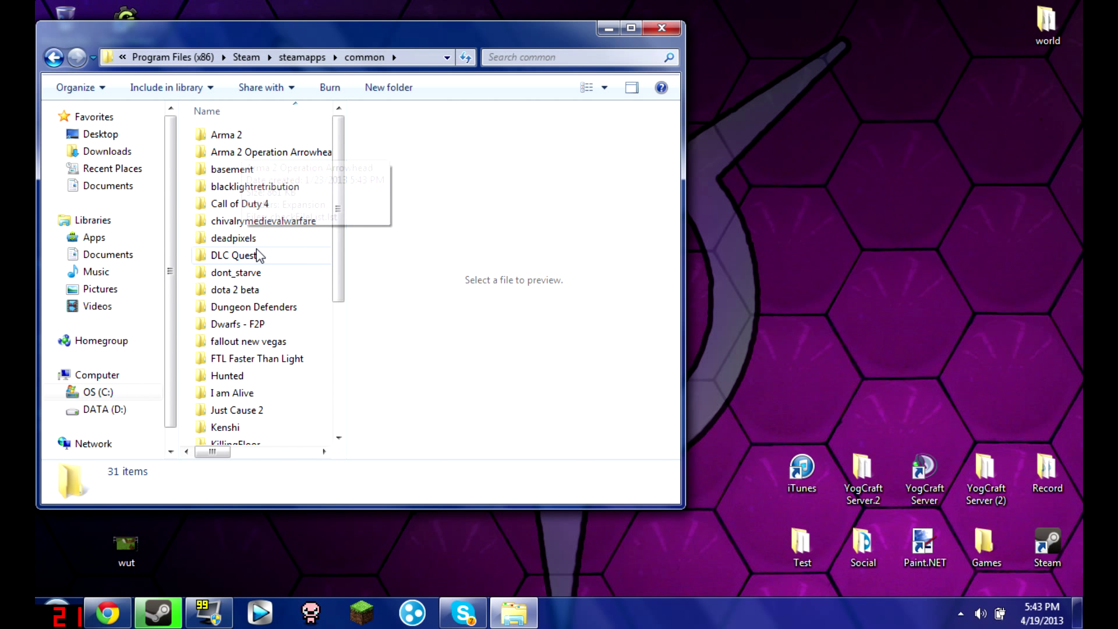
scroll(256, 253, down, 2)
double_click(236, 401)
scroll(275, 337, down, 3)
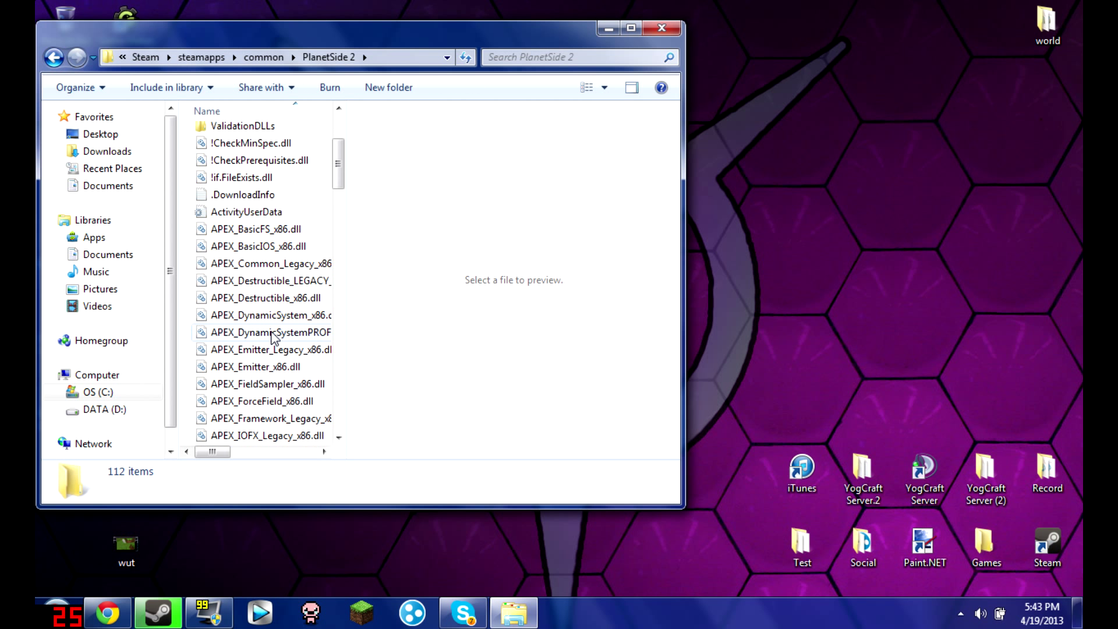
scroll(274, 337, down, 4)
scroll(273, 337, down, 5)
scroll(271, 337, down, 1)
scroll(269, 337, down, 2)
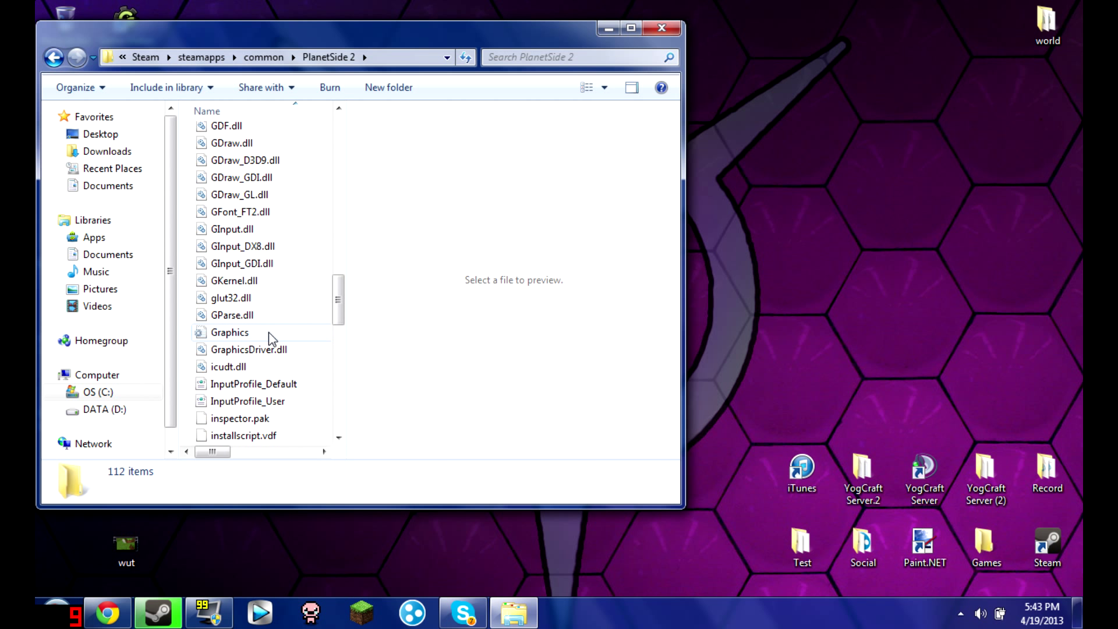
scroll(267, 338, down, 3)
scroll(266, 337, down, 6)
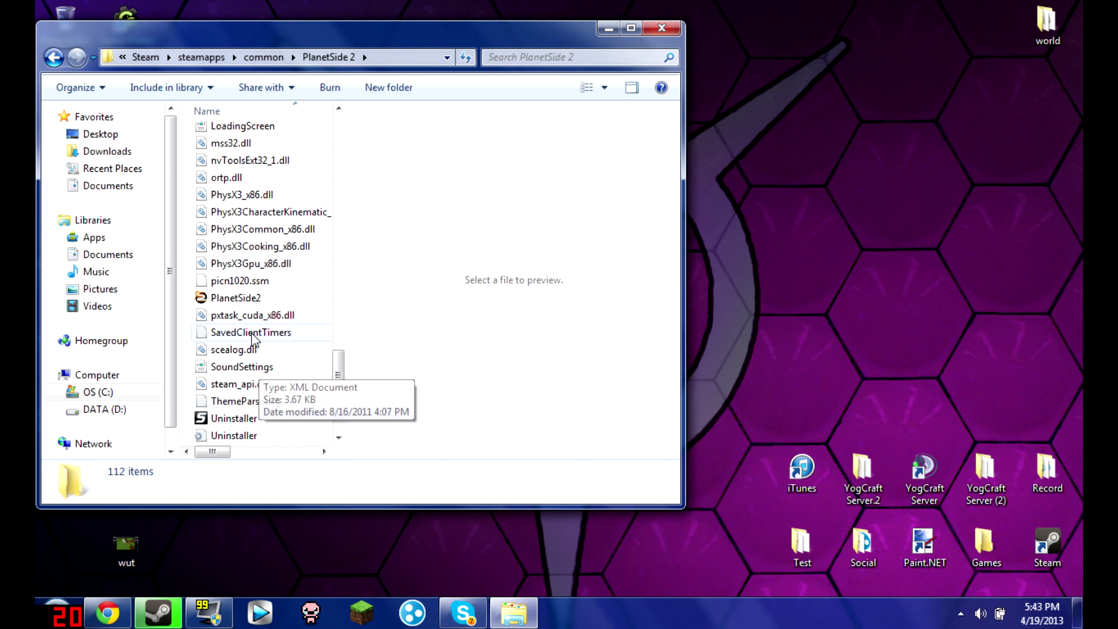
scroll(270, 232, down, 1)
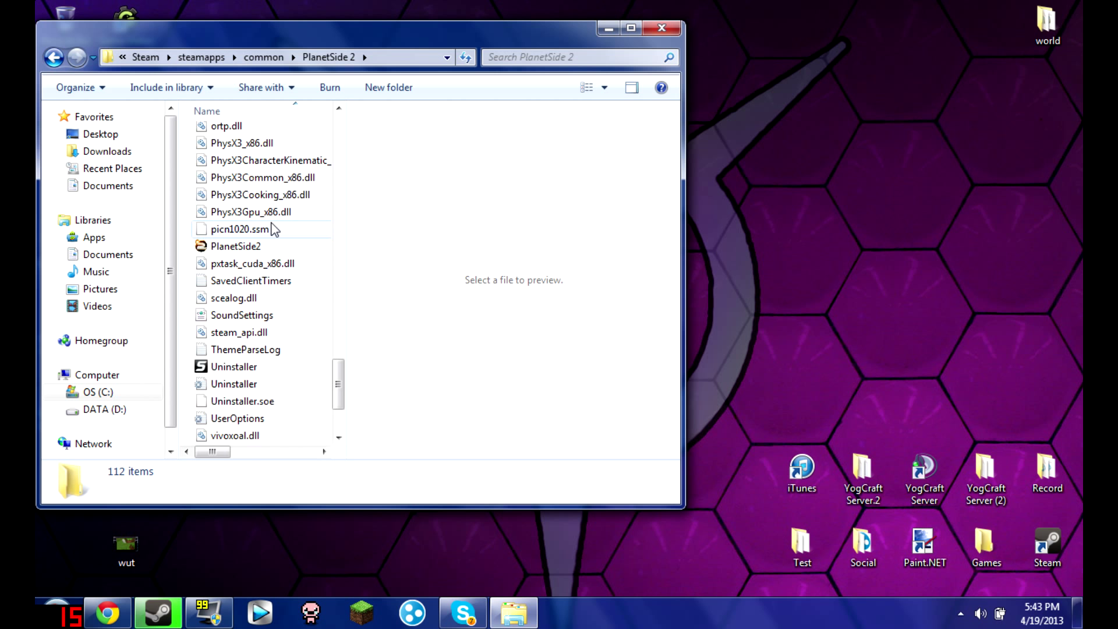
scroll(280, 393, down, 1)
Open UserOptions in Notepad and set ShadowQuality to 0 and MaximumFPS to 30.
double_click(274, 369)
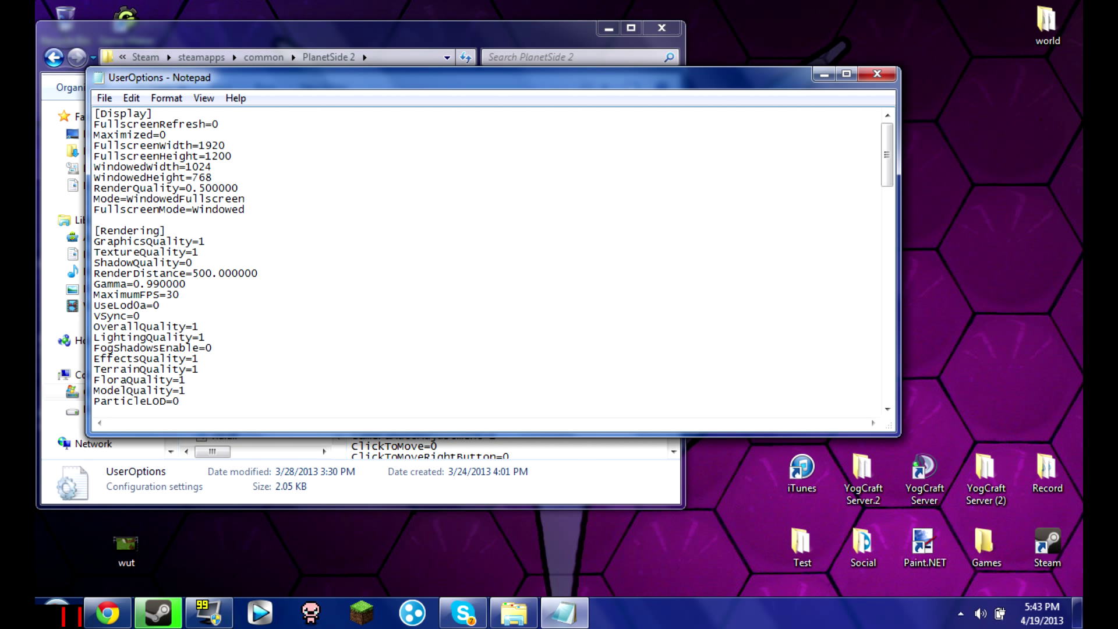
click(201, 262)
Close Notepad and make the UserOptions file read-only in its Properties.
click(875, 77)
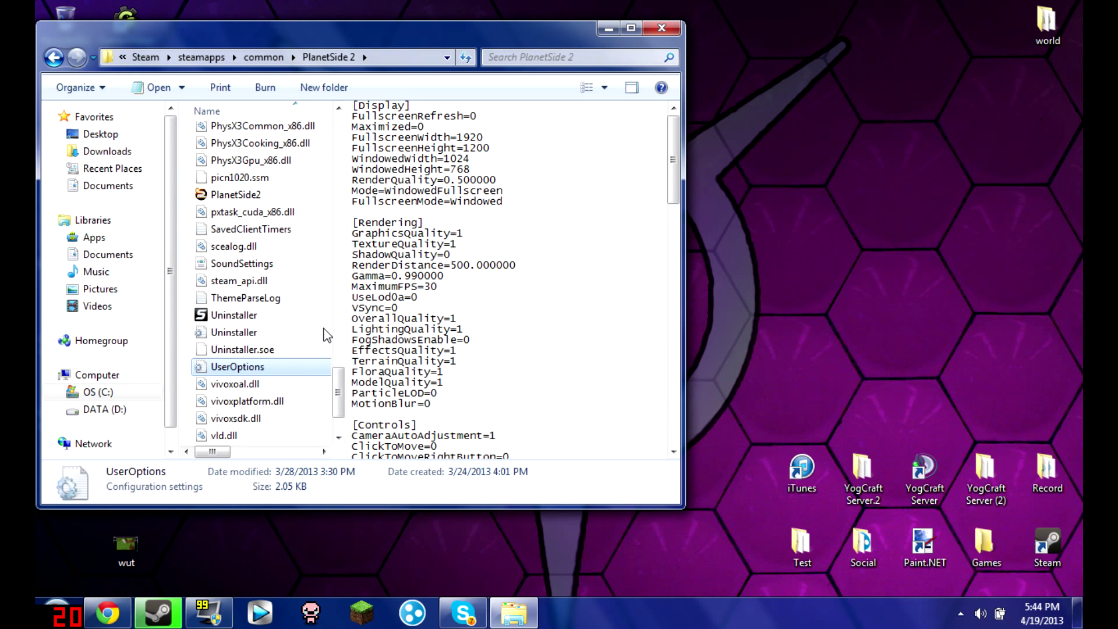
right_click(260, 372)
click(309, 584)
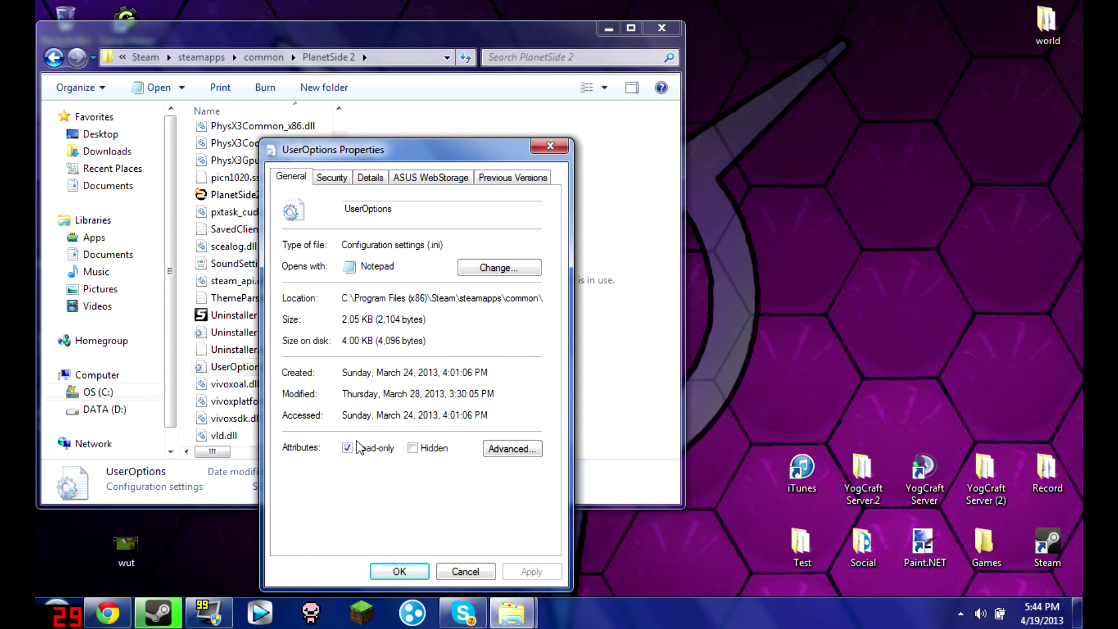
click(391, 572)
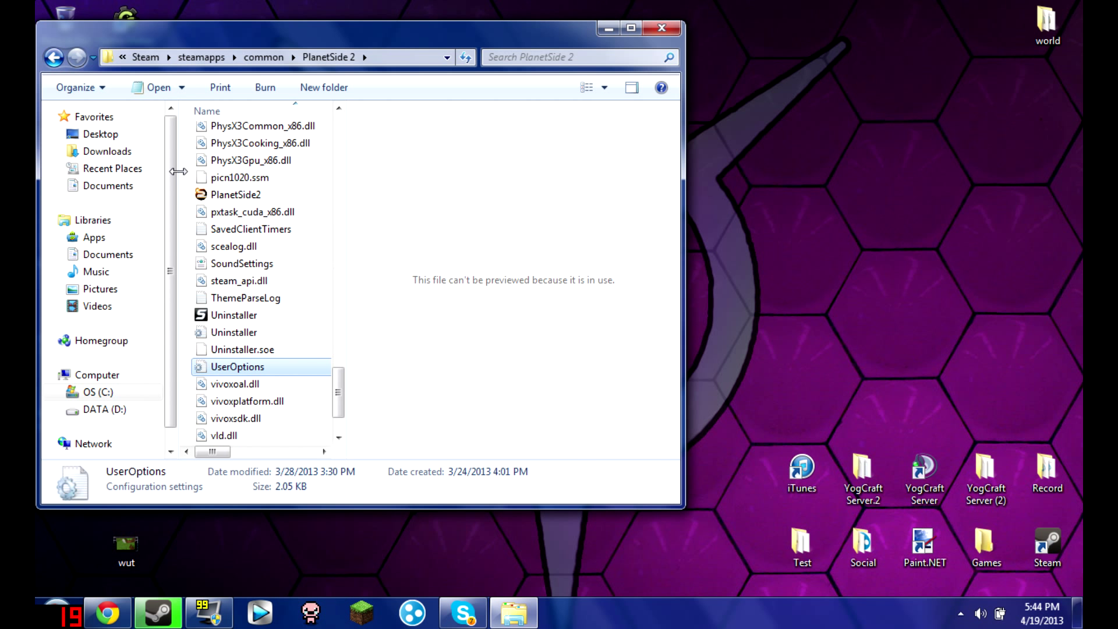
Close the PlanetSide 2 Explorer window, leaving the desktop.
click(662, 28)
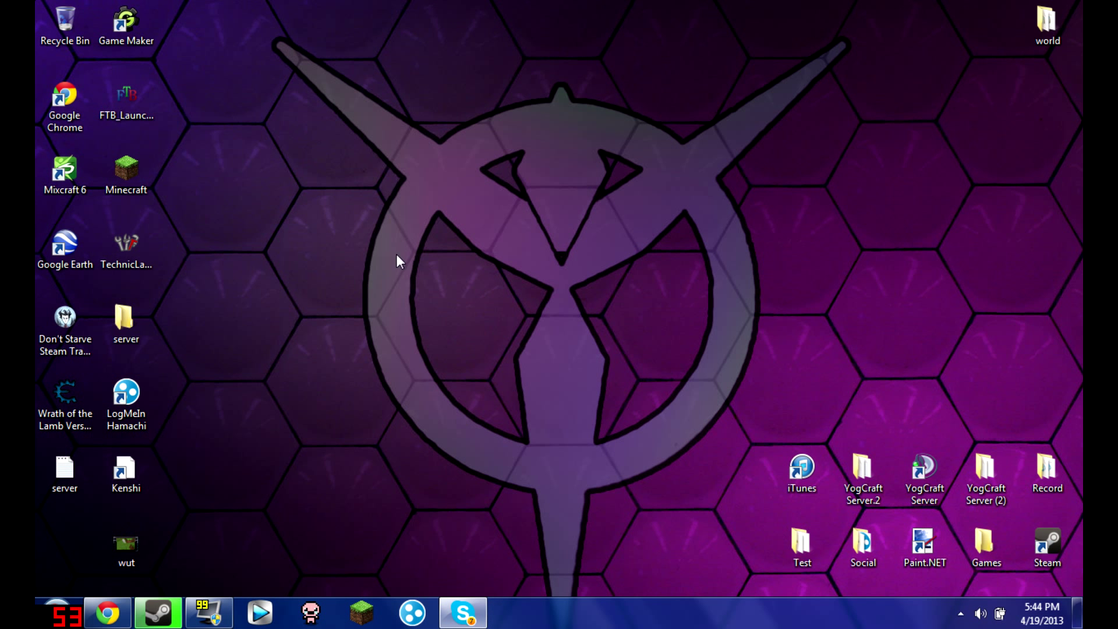